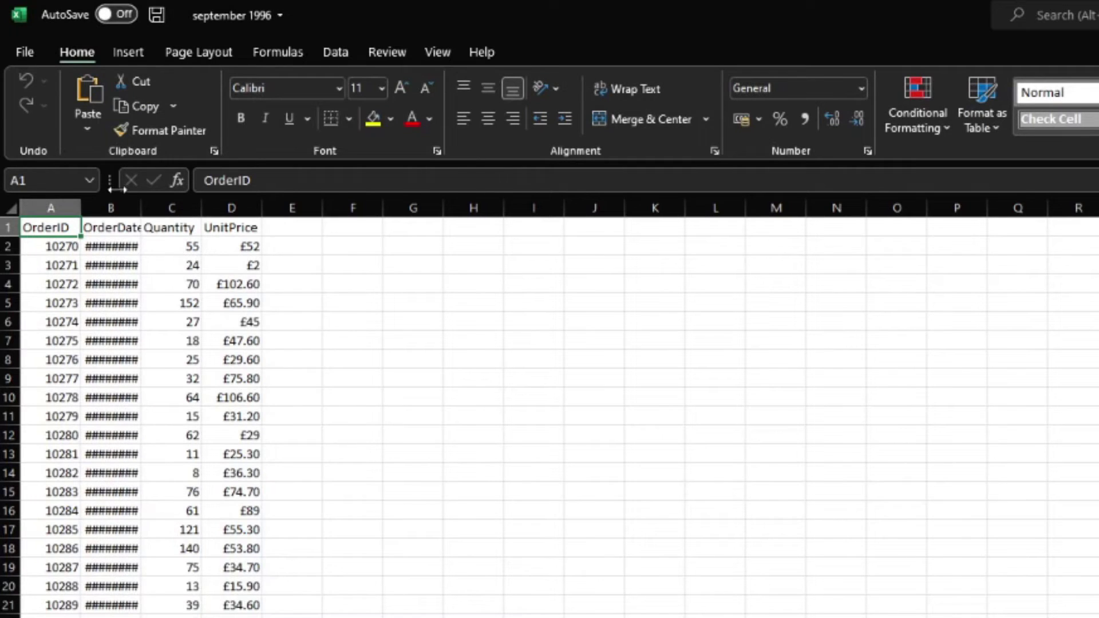
Step: Autofit column B so the OrderDate values show instead of hash marks
double_click(141, 207)
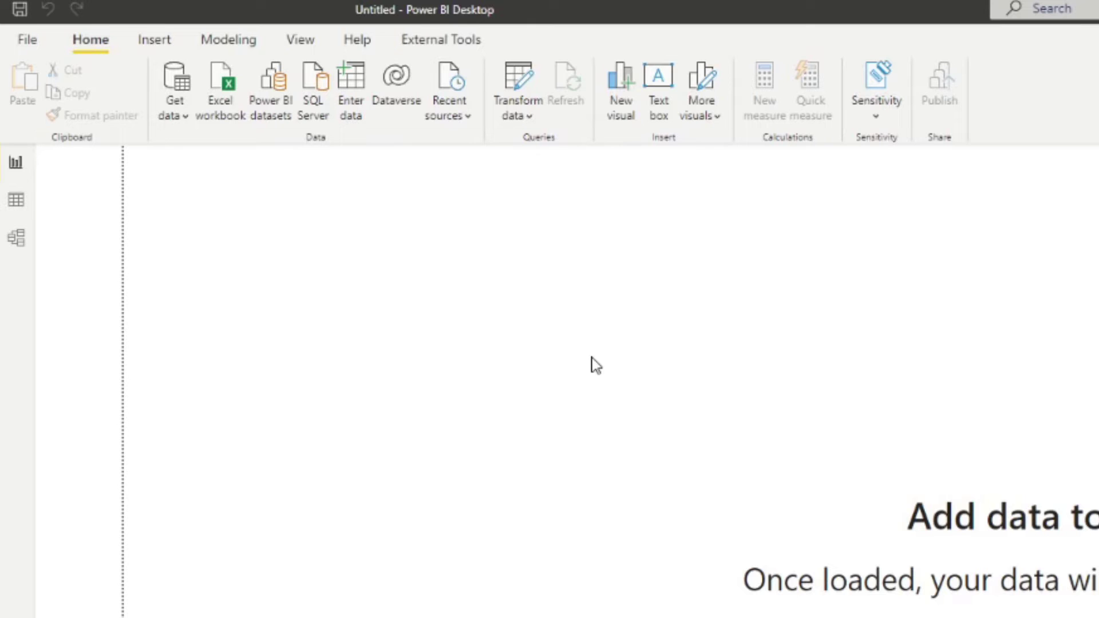
click(225, 108)
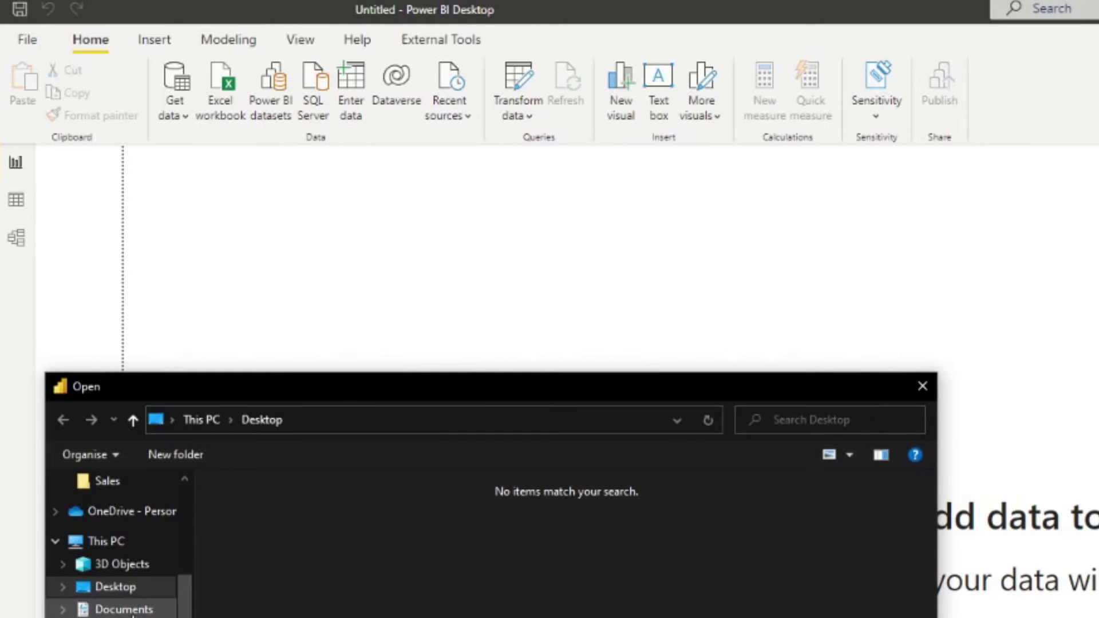
click(124, 608)
double_click(260, 509)
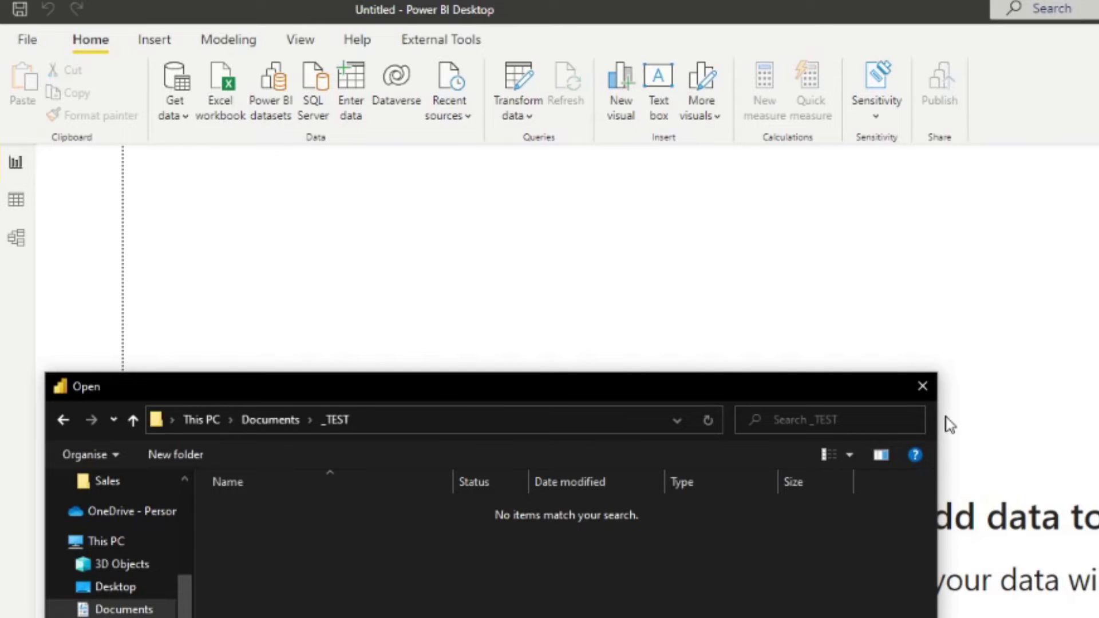
click(923, 387)
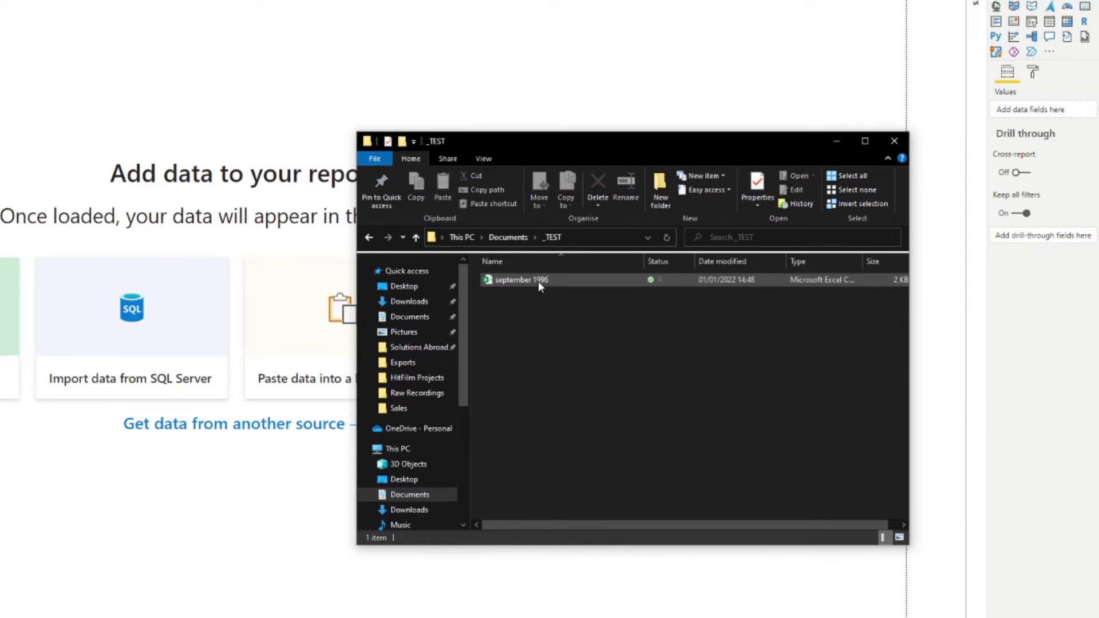
Step: Open september 1996 from the _TEST folder with View online
click(539, 281)
right_click(539, 281)
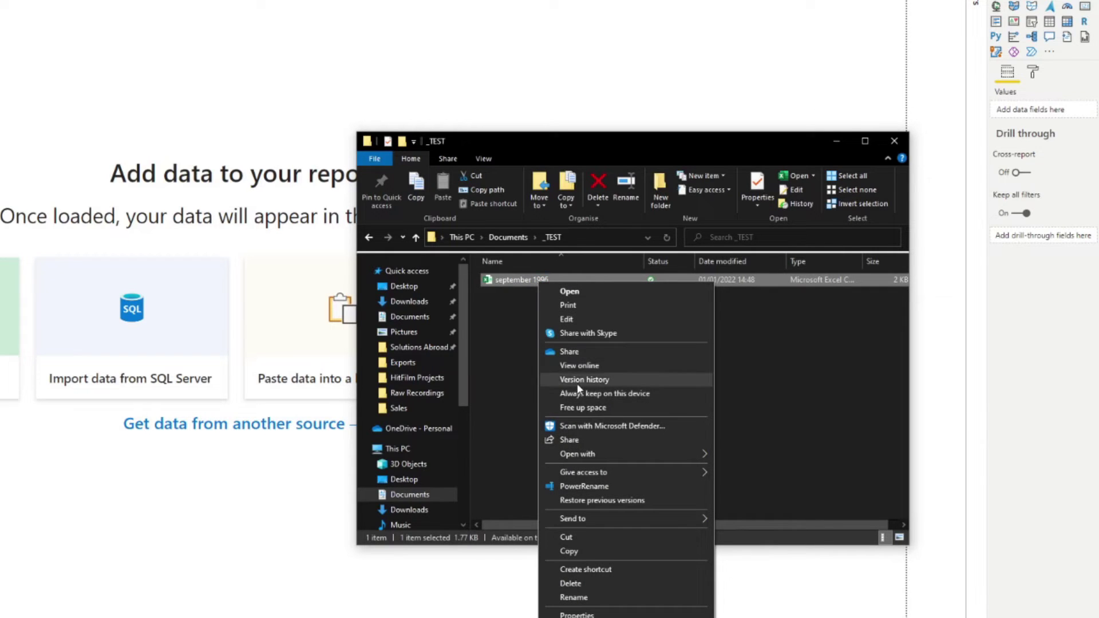
click(589, 367)
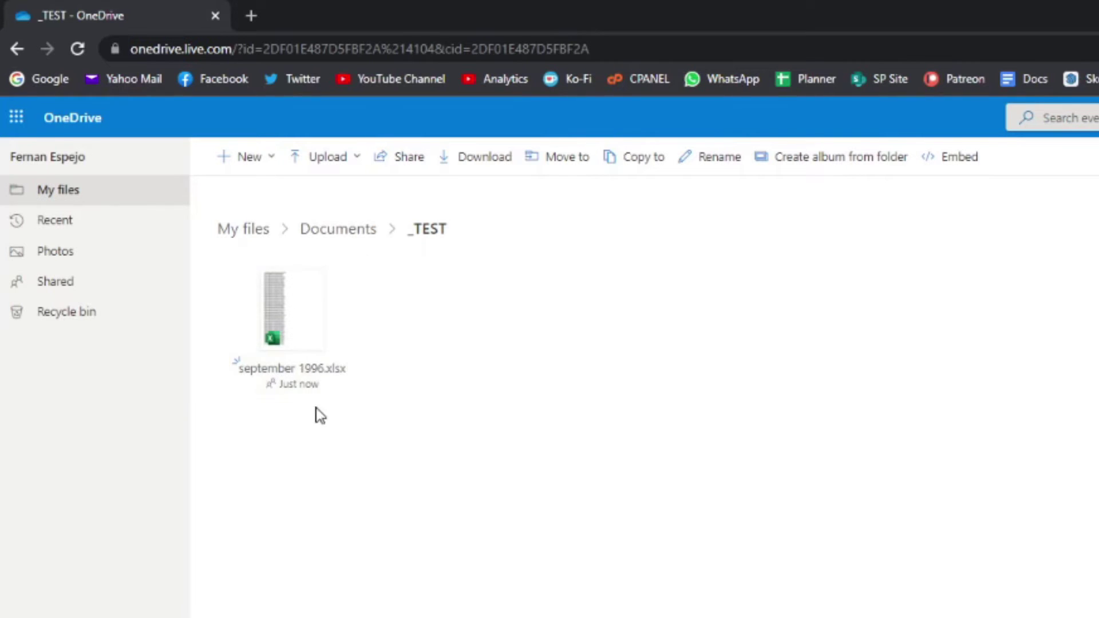
Step: Copy a share link for the september 1996 workbook file
right_click(318, 331)
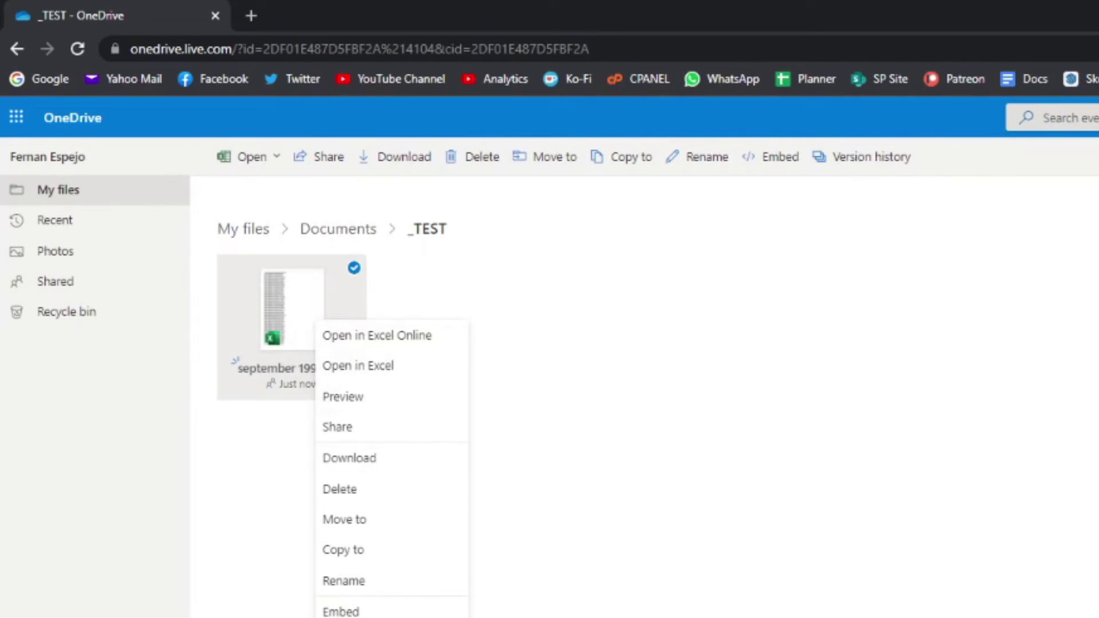
click(386, 426)
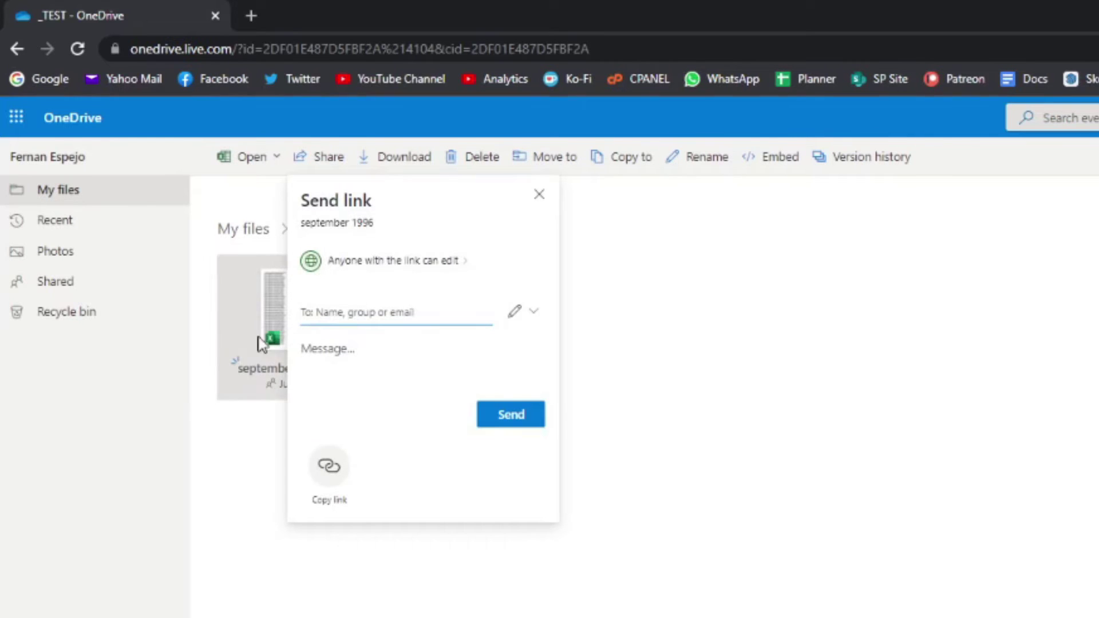
click(329, 467)
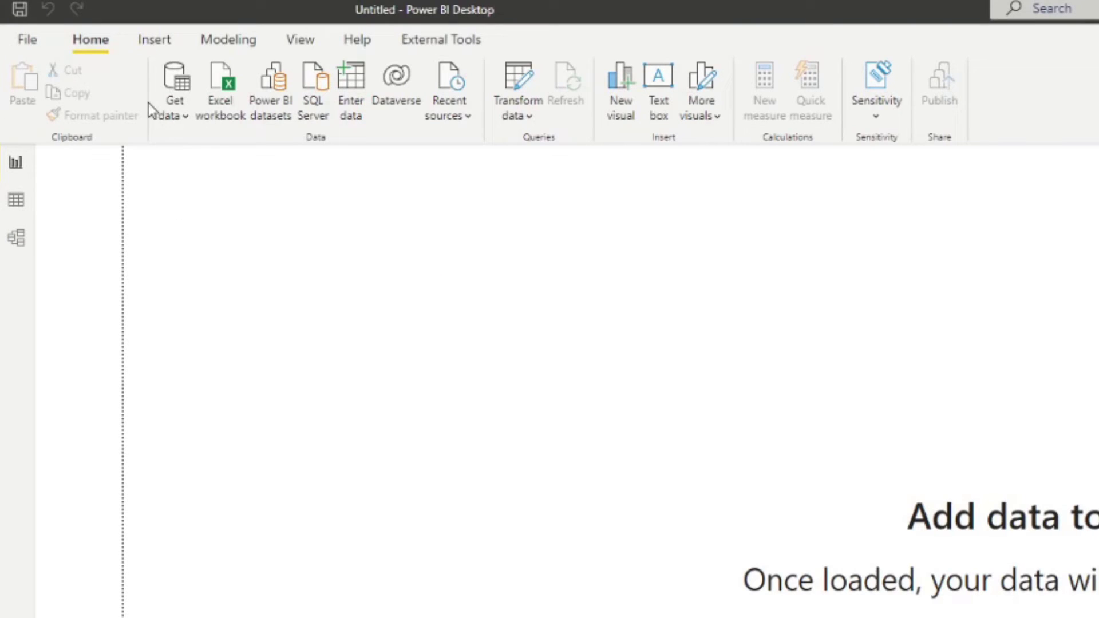
click(171, 122)
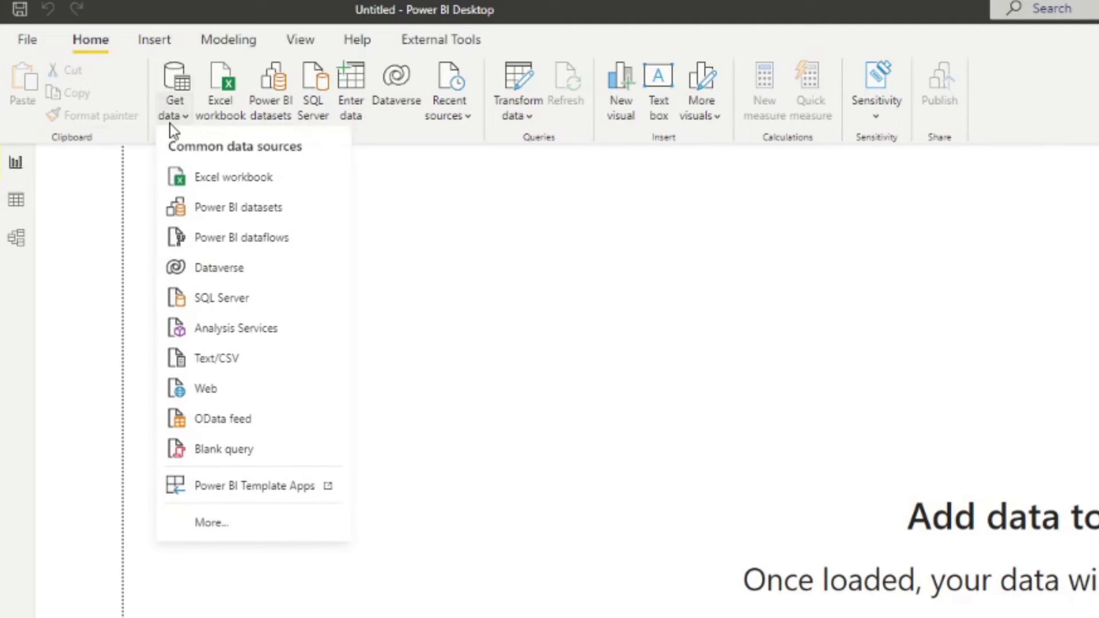
click(283, 400)
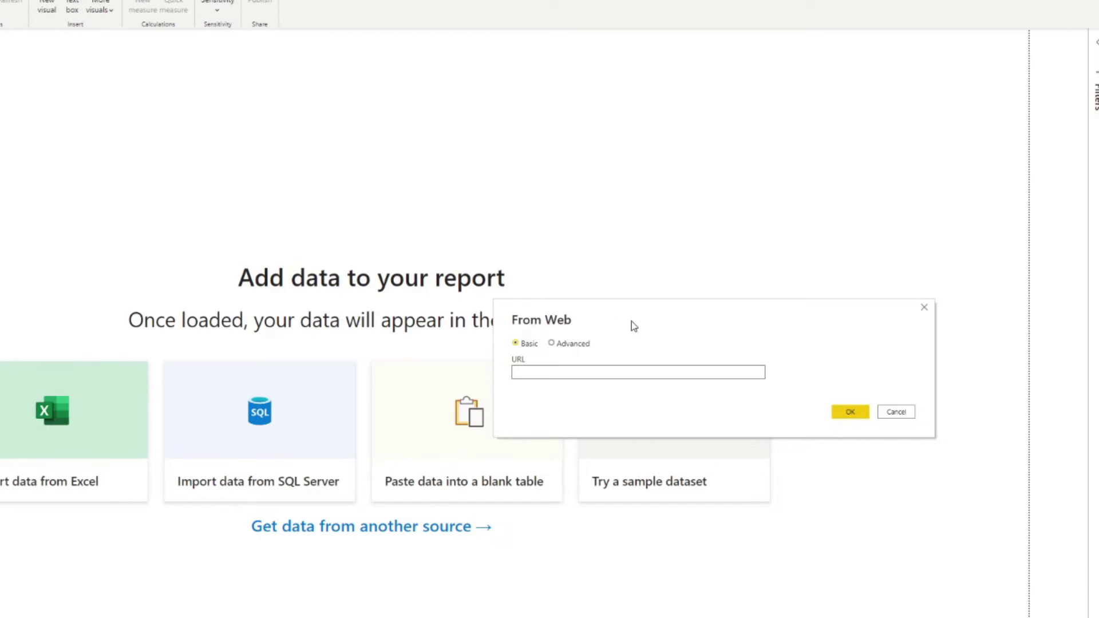
drag(631, 325, 646, 211)
click(628, 262)
key(ctrl+v)
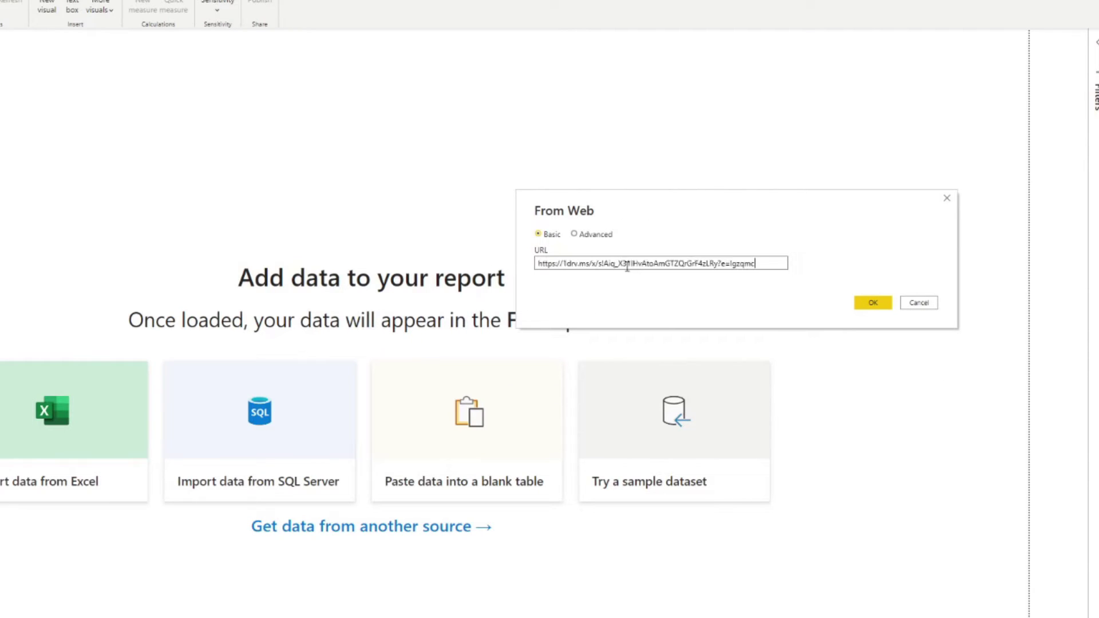
click(873, 304)
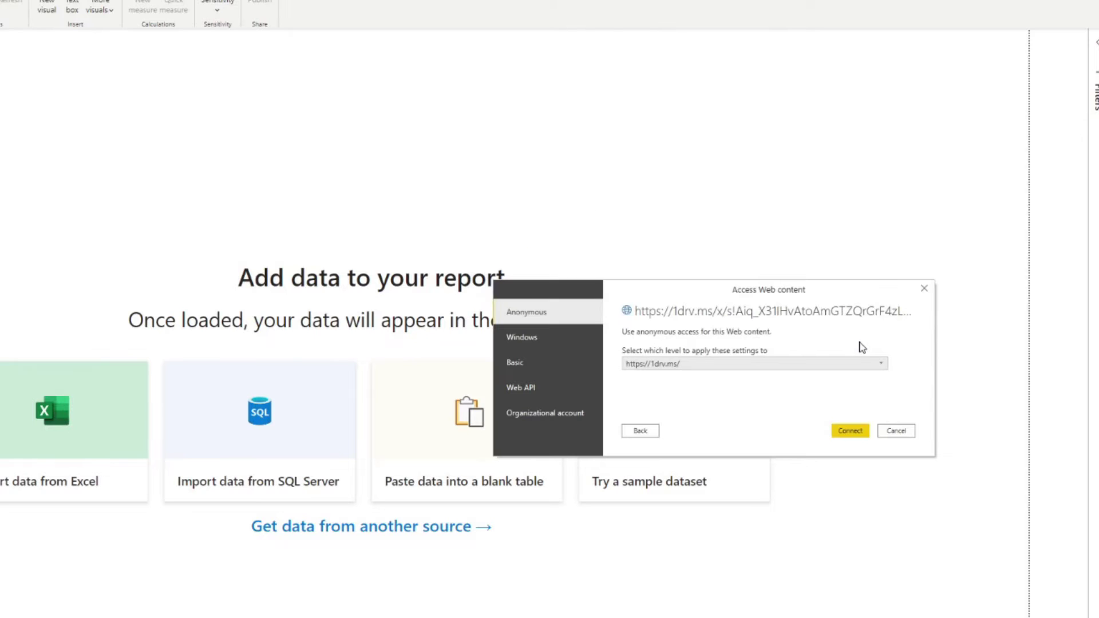
click(861, 435)
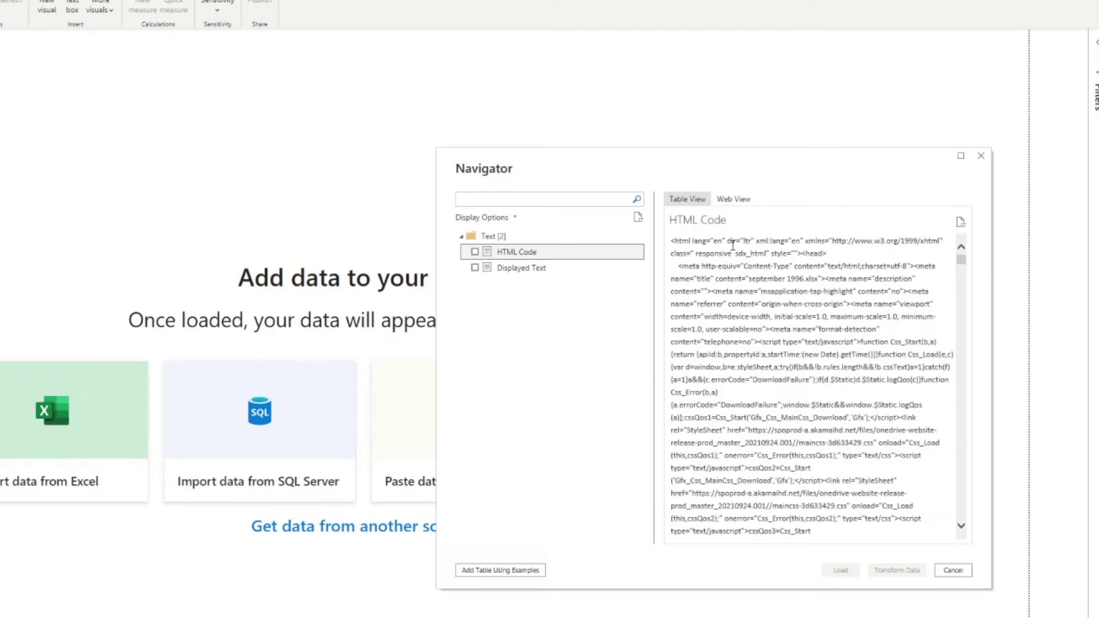
click(734, 200)
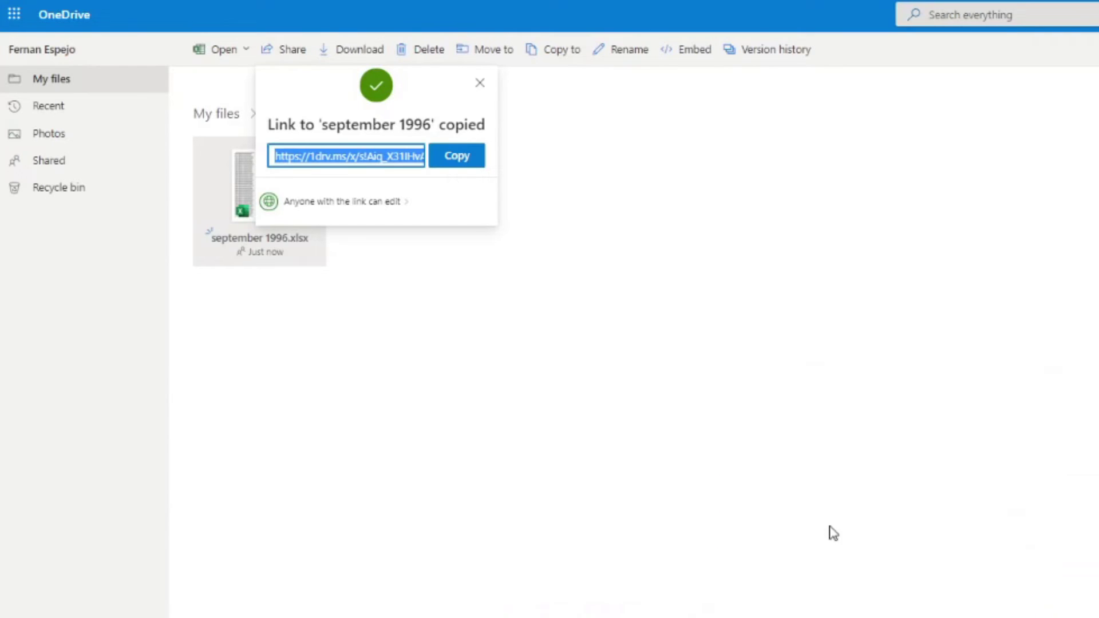
Step: Generate the september 1996 workbook's Embed iframe code and select all of it
right_click(266, 214)
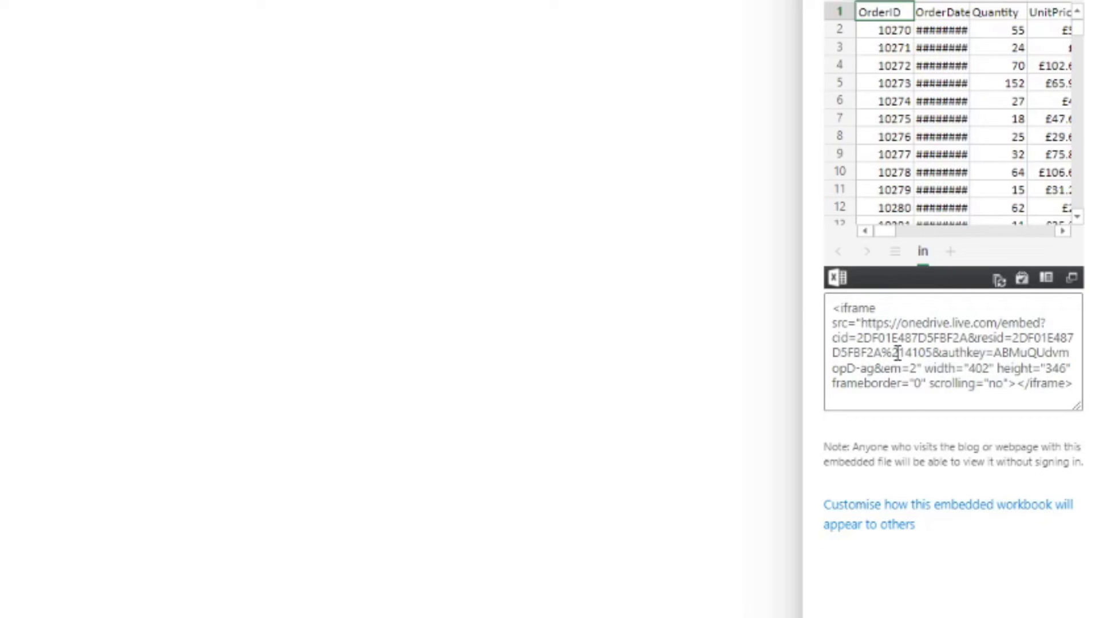
click(983, 354)
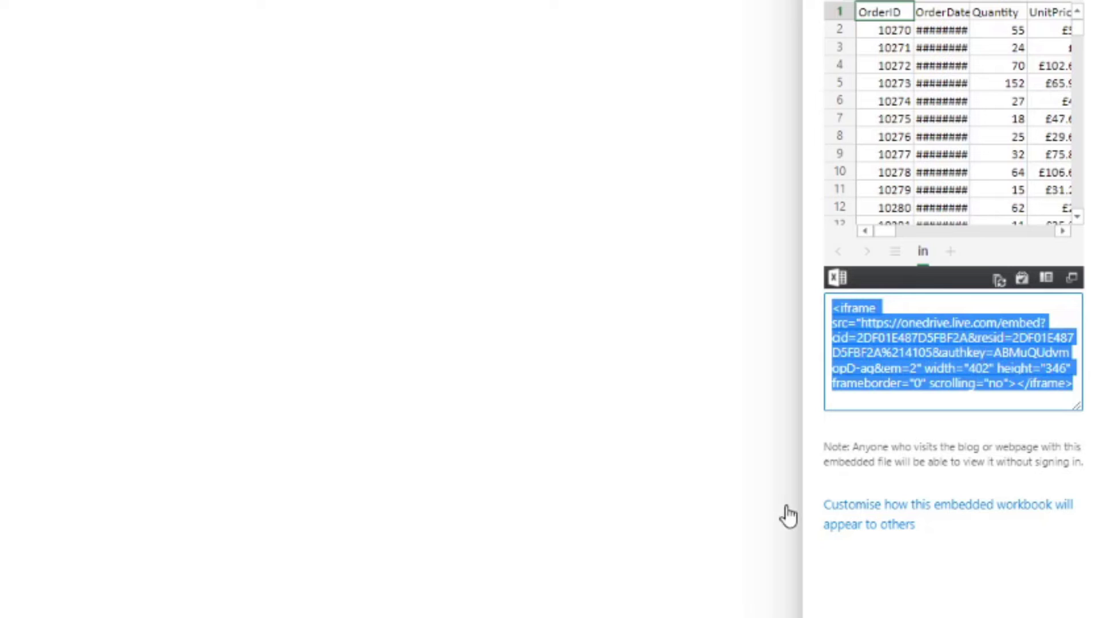
click(345, 479)
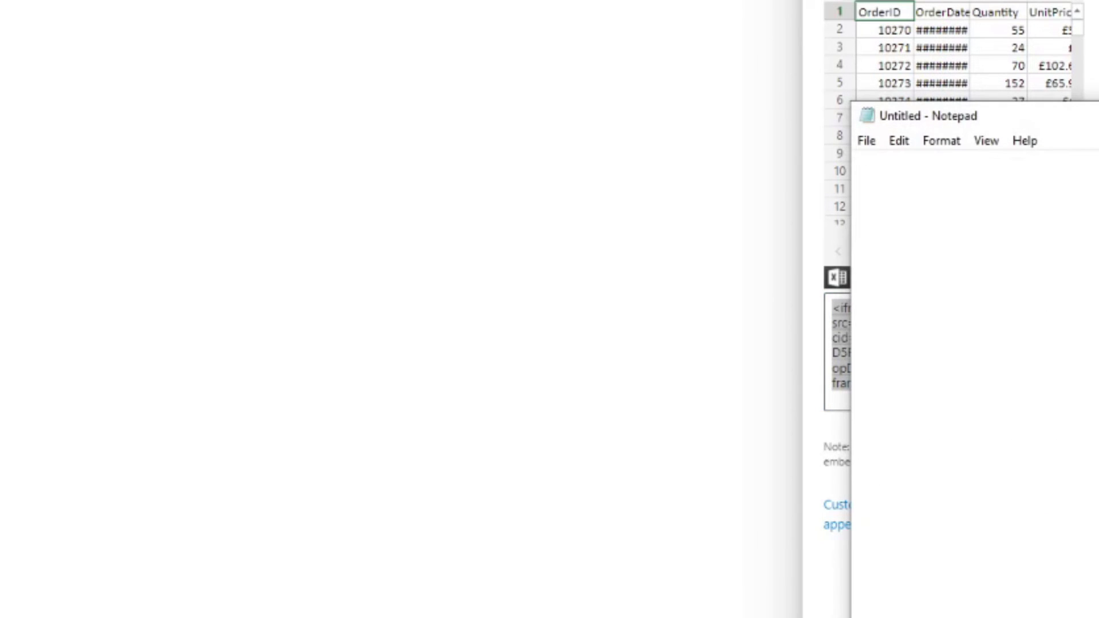
Step: Paste the embed code, then reduce the note to only its src URL
key(ctrl+v)
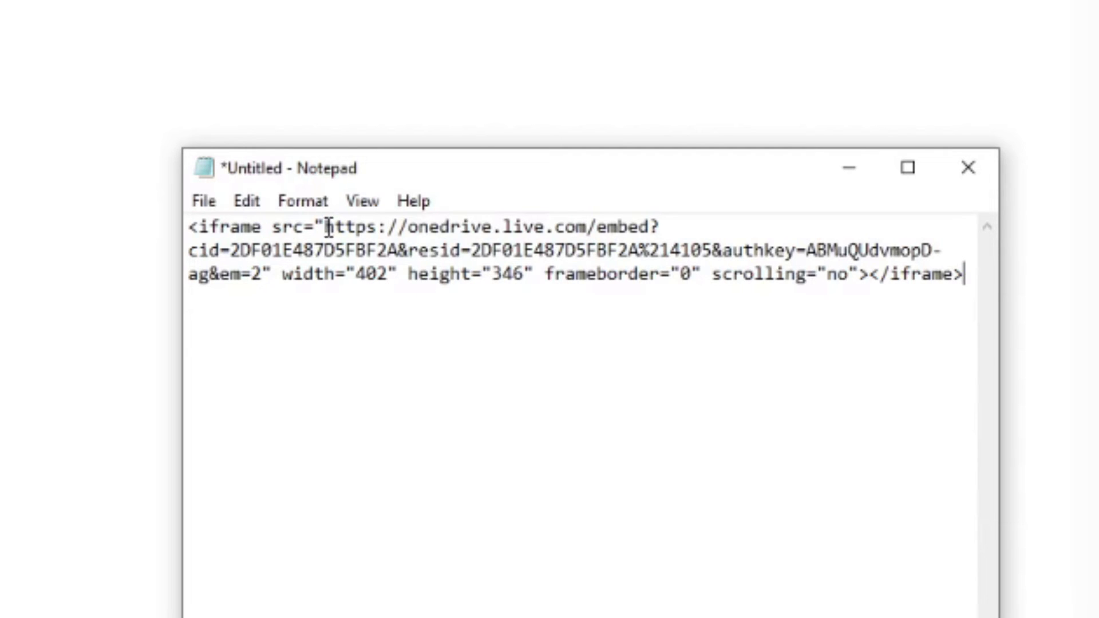
drag(328, 228, 925, 273)
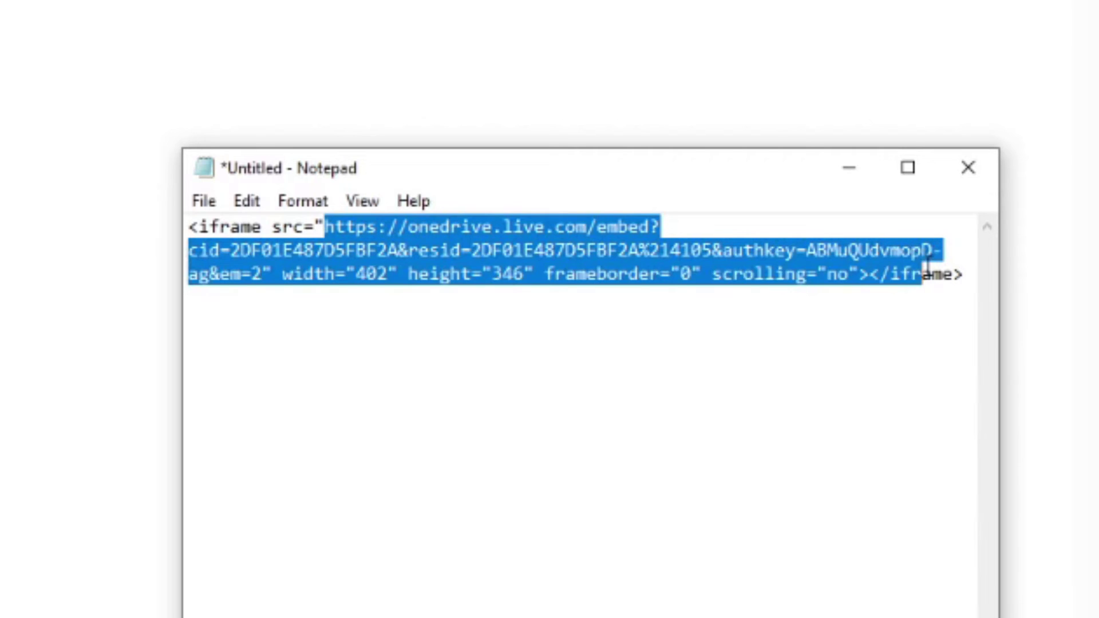
mouse_move(926, 273)
mouse_down()
mouse_move(298, 238)
mouse_move(263, 276)
mouse_up()
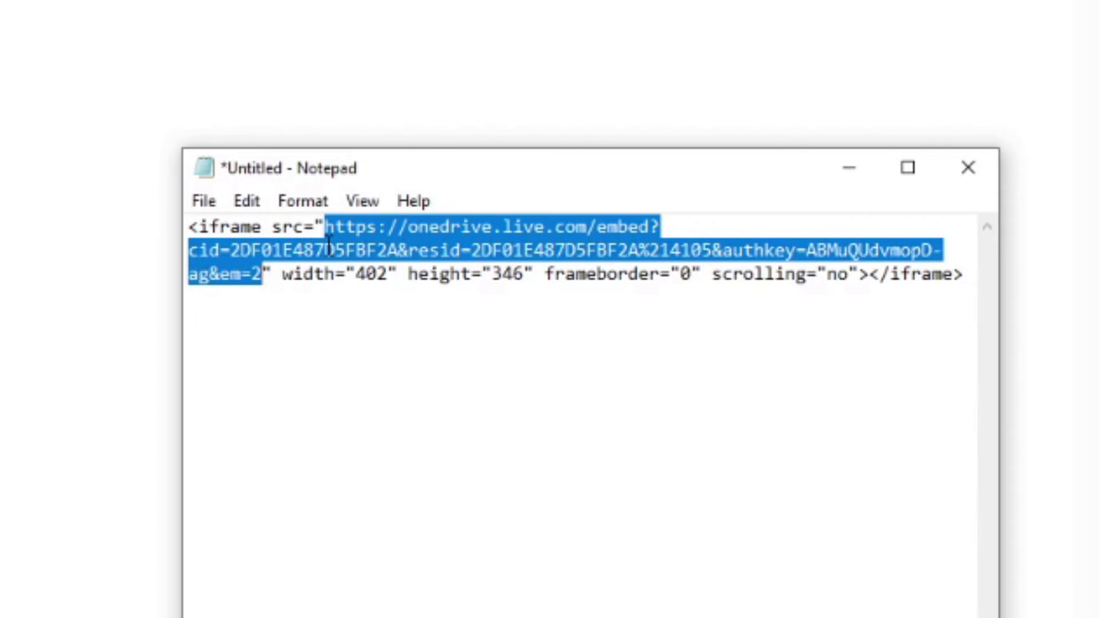
key(ctrl+x)
key(ctrl+a)
key(Delete)
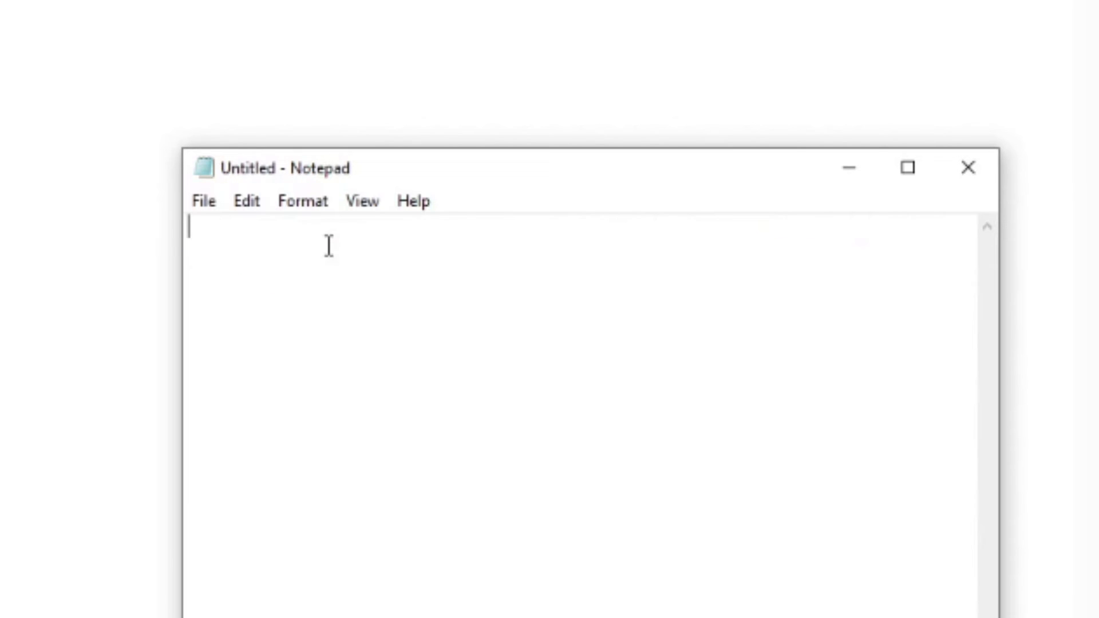
key(ctrl+v)
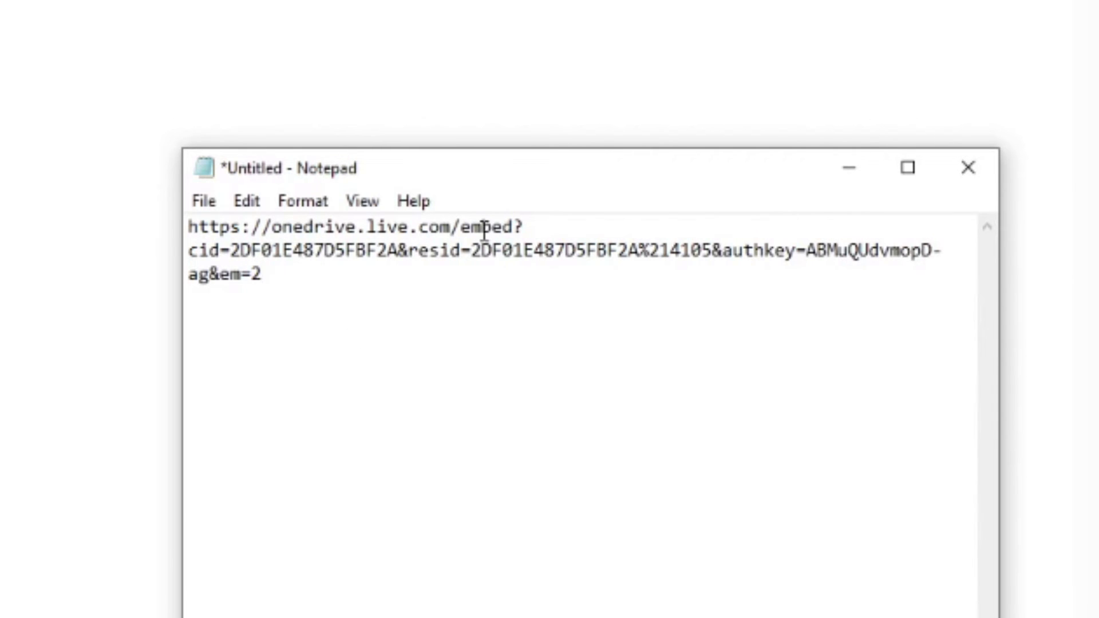
Step: Change 'embed' to 'download' in the URL and append '&app=Excel'
double_click(484, 227)
click(514, 227)
key(BackSpace)
key(BackSpace)
key(BackSpace)
key(BackSpace)
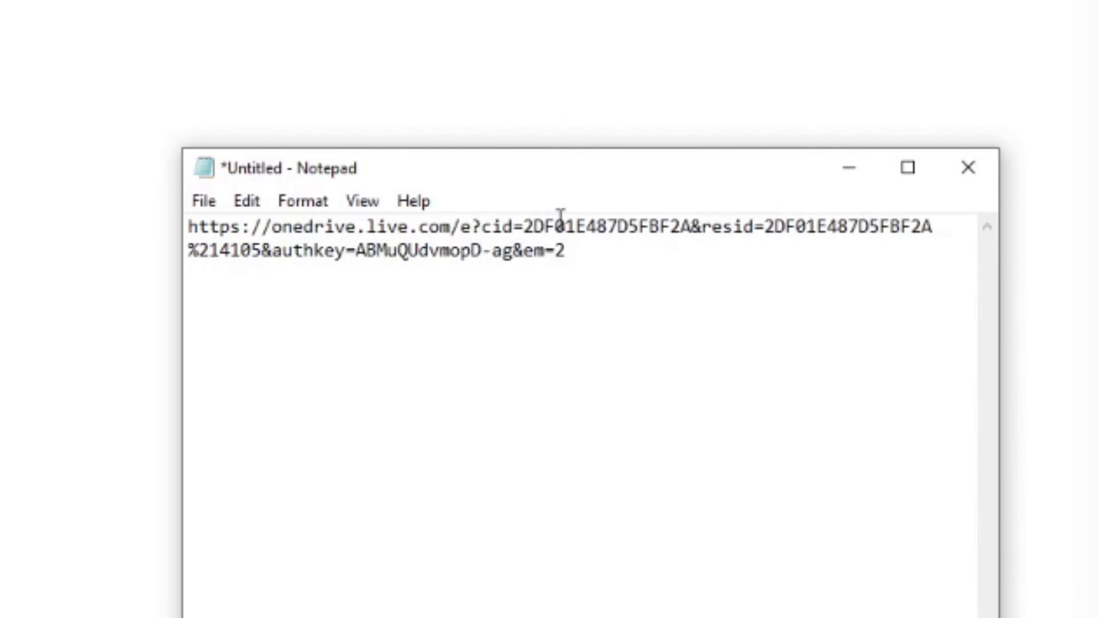
key(BackSpace)
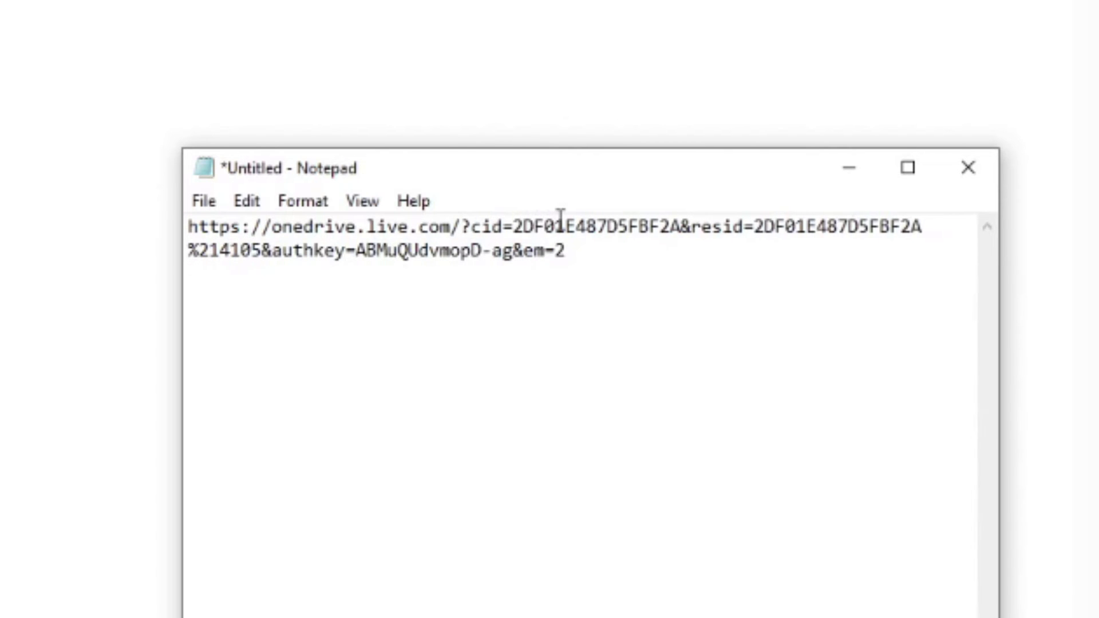
text(download)
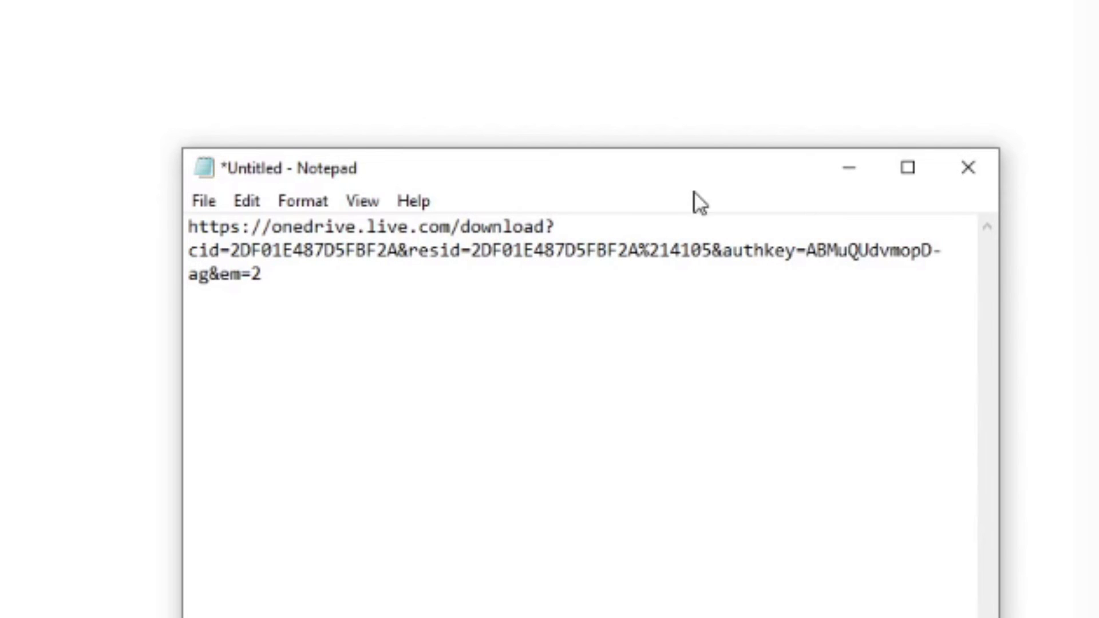
click(290, 274)
text(&app=)
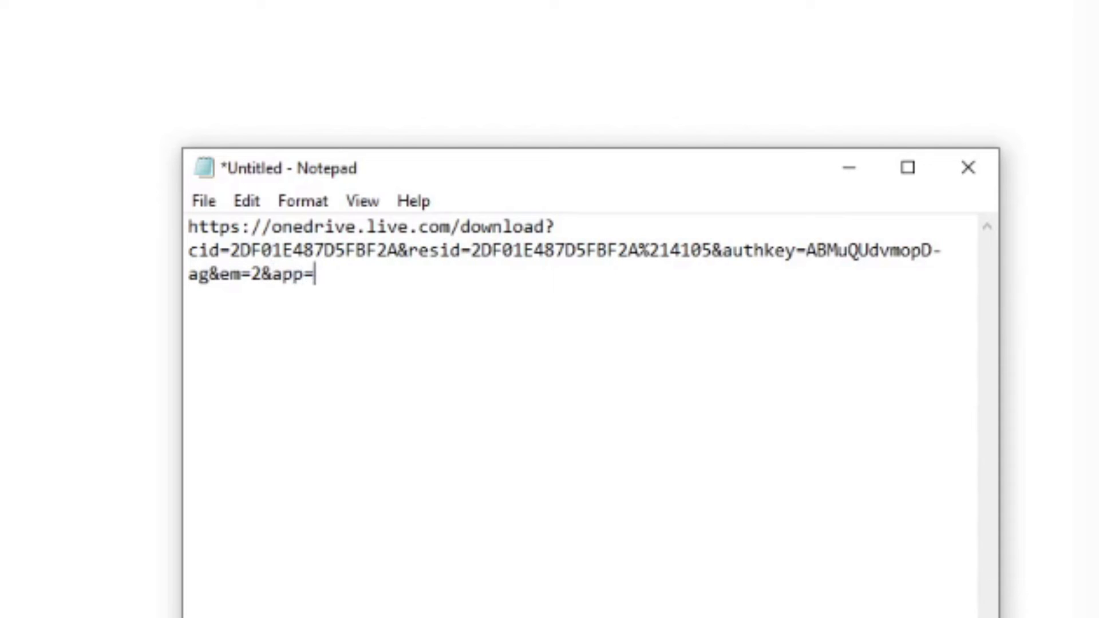
text(Excel)
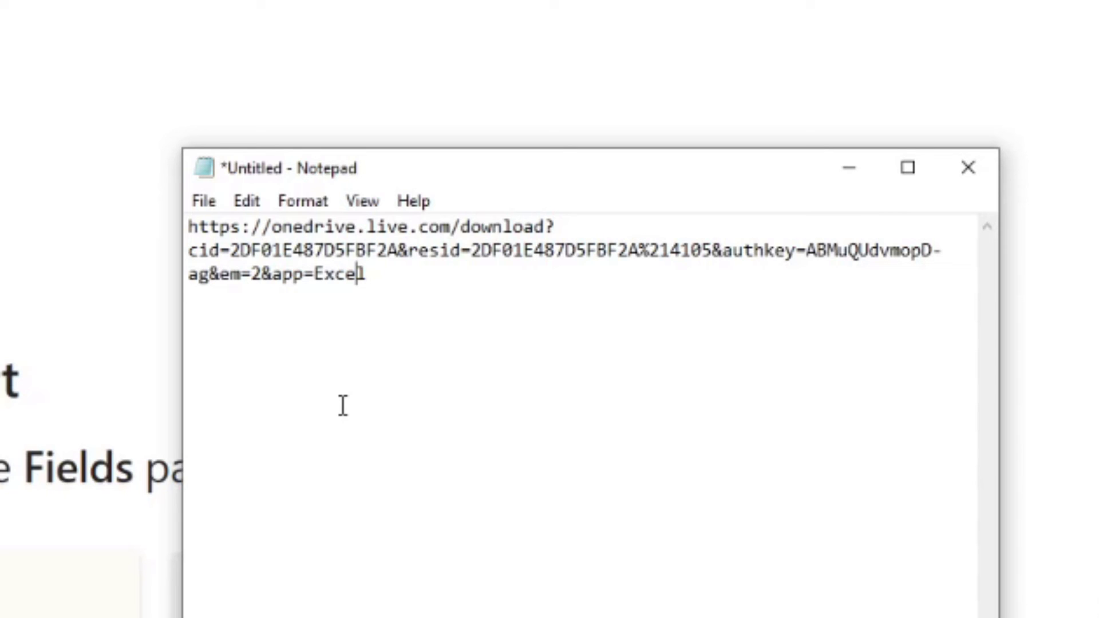
Step: Select and copy the whole modified OneDrive download link in Notepad
key(shift+Home)
key(ctrl+a)
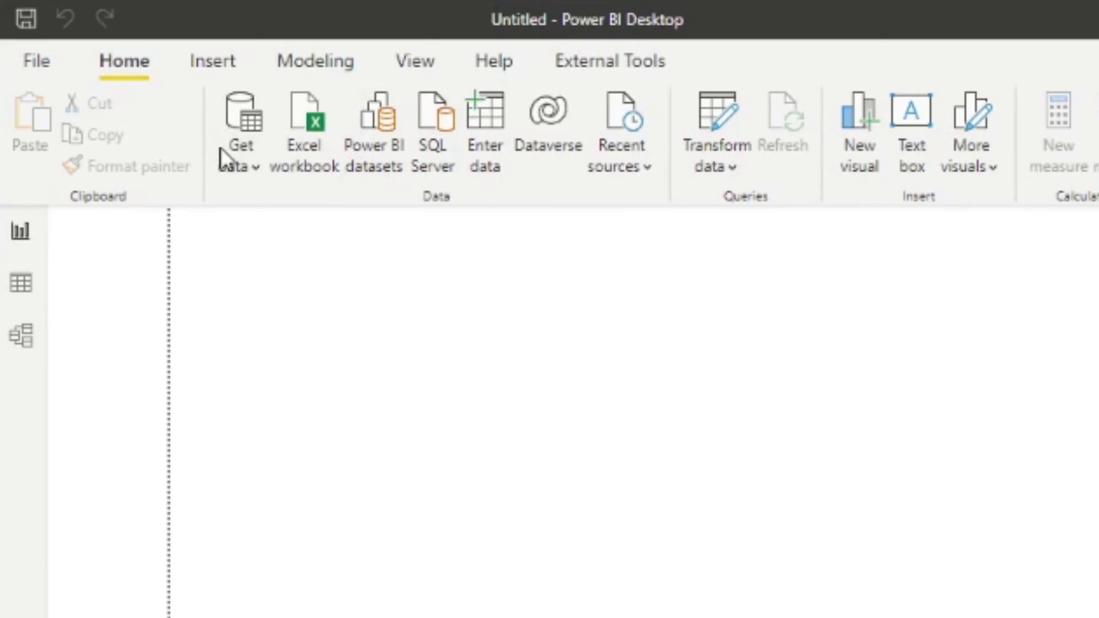
Step: Connect to the pasted OneDrive download URL as a Web source with Anonymous access
click(252, 165)
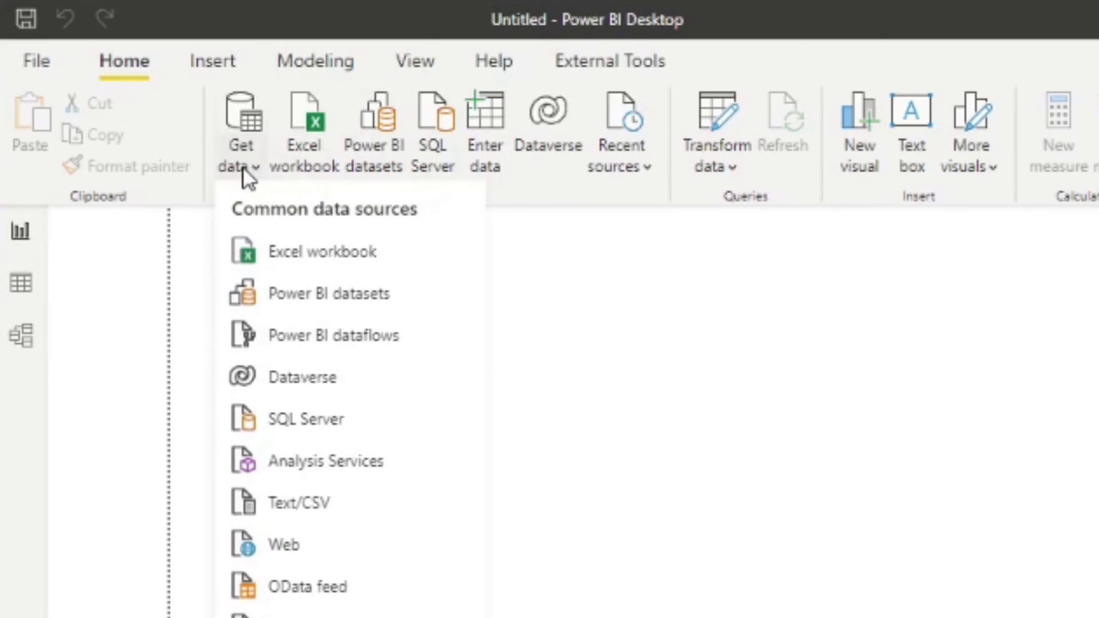
click(316, 549)
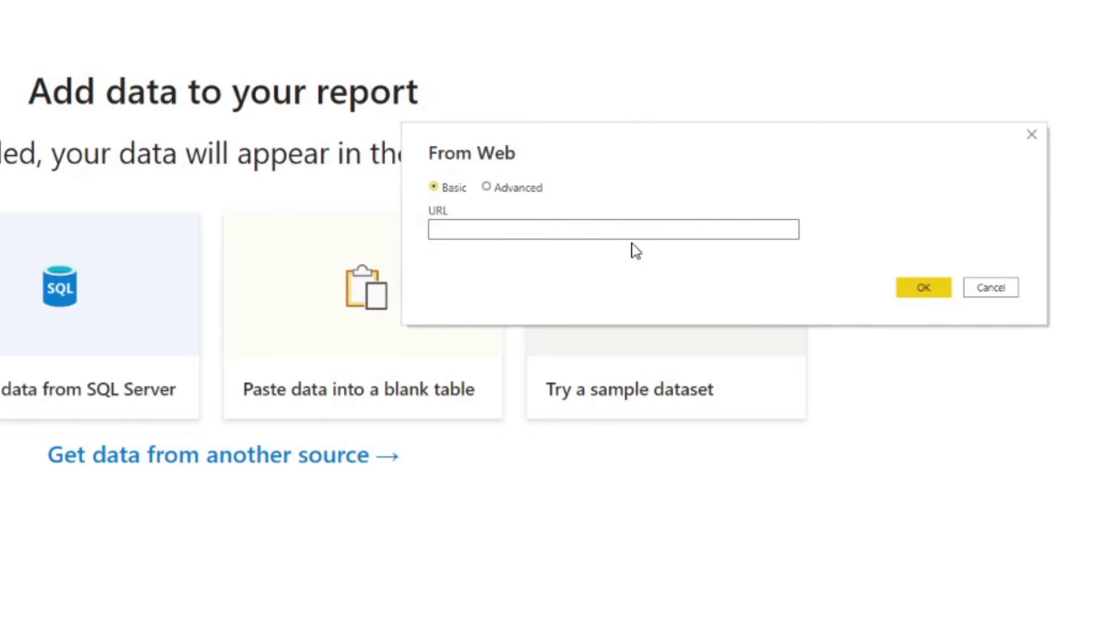
key(ctrl+v)
click(925, 292)
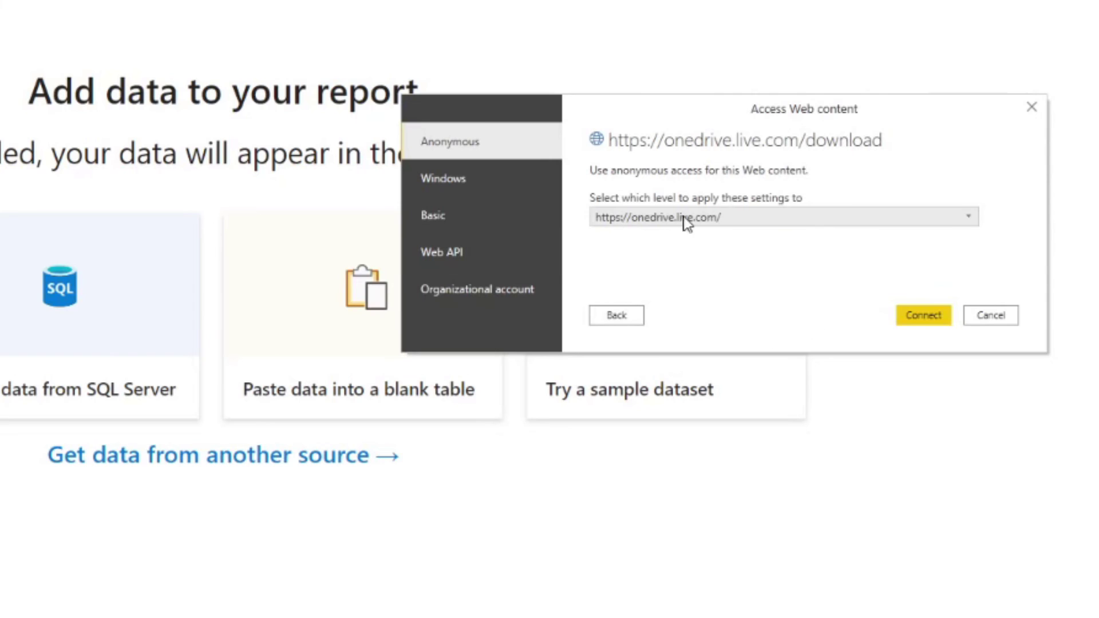
click(920, 319)
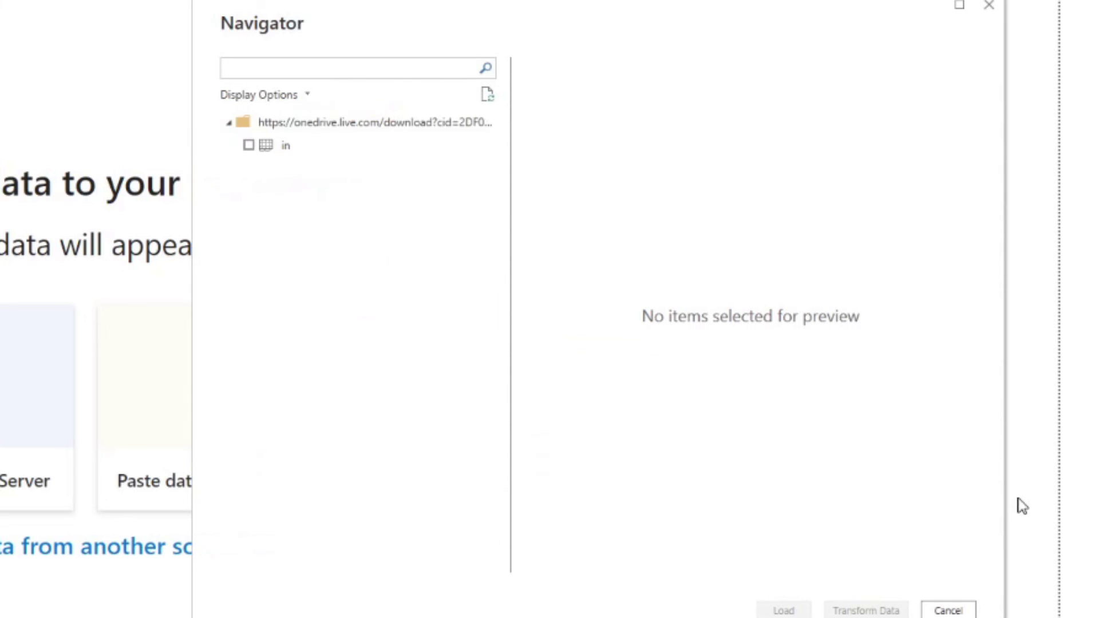
Step: Select the 'in' table in the Navigator to preview its September 1996 orders
click(302, 150)
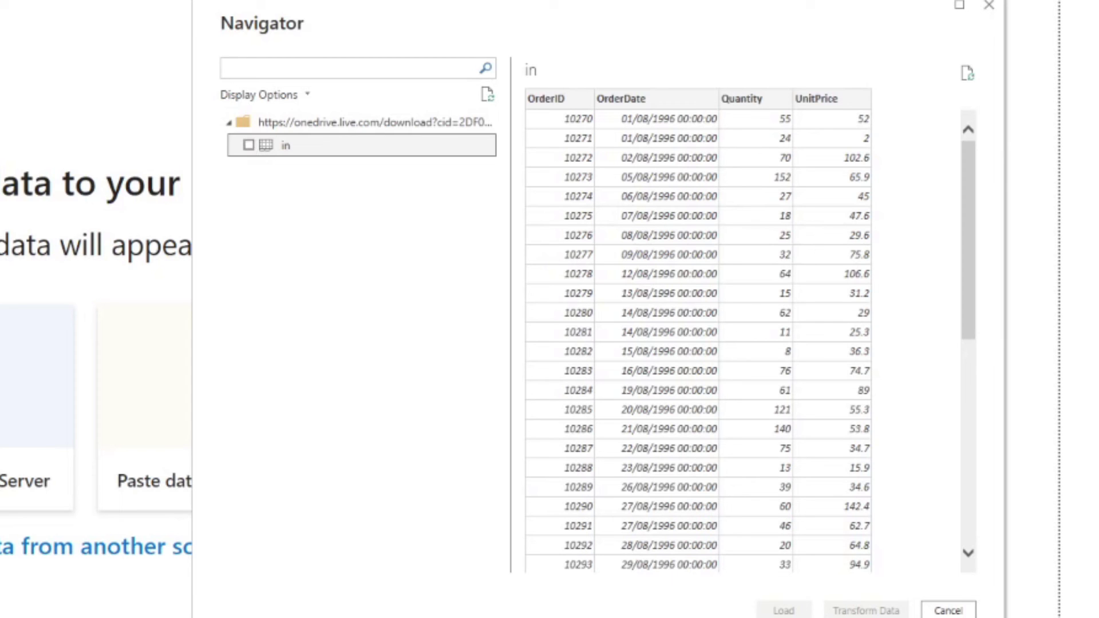
scroll(799, 198, down, 5)
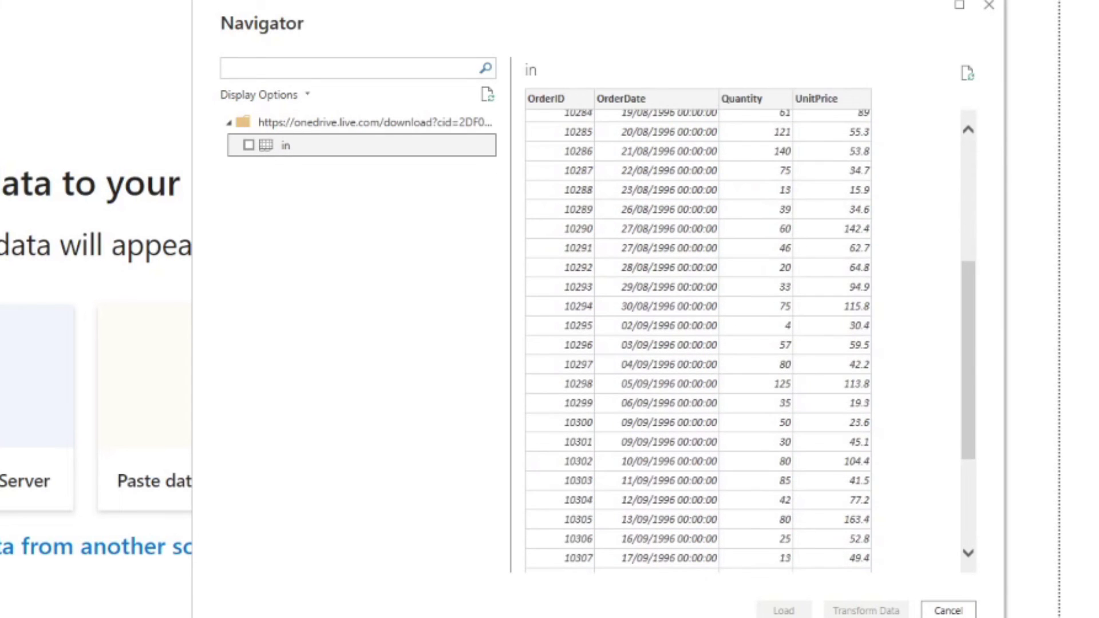
scroll(814, 267, down, 2)
scroll(814, 267, down, 1)
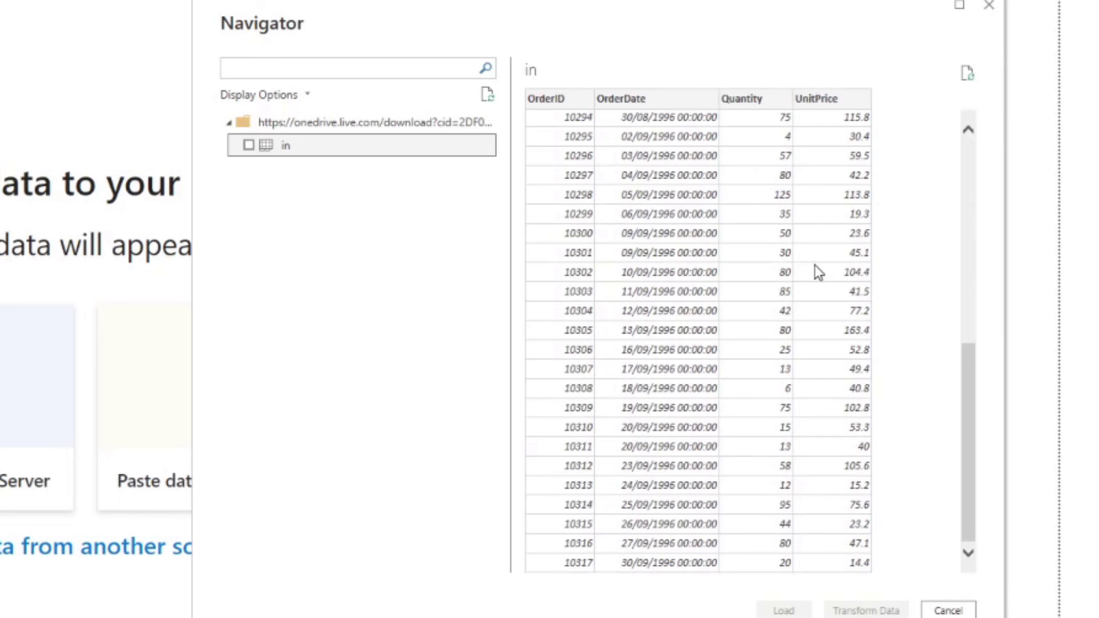